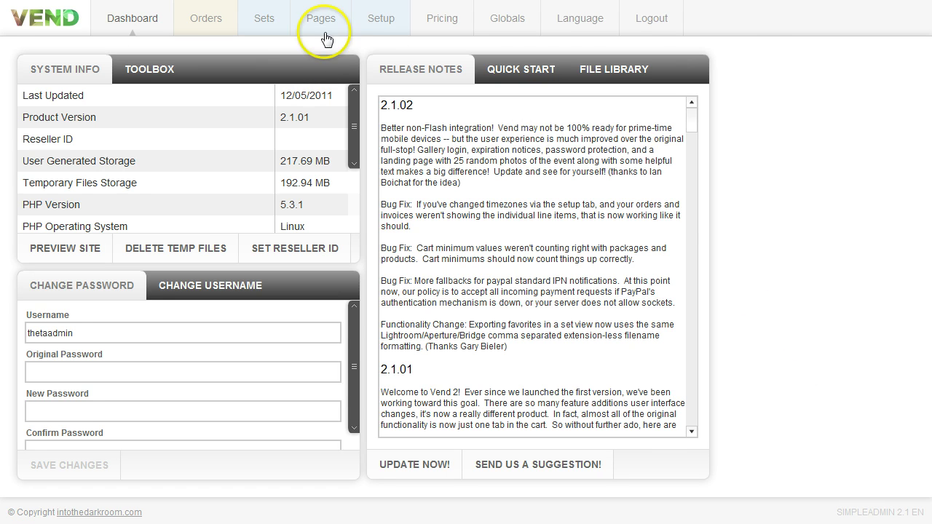
Open the contact page settings and review the Title and Description text
{"action": "left_click", "coordinate": [328, 24]}
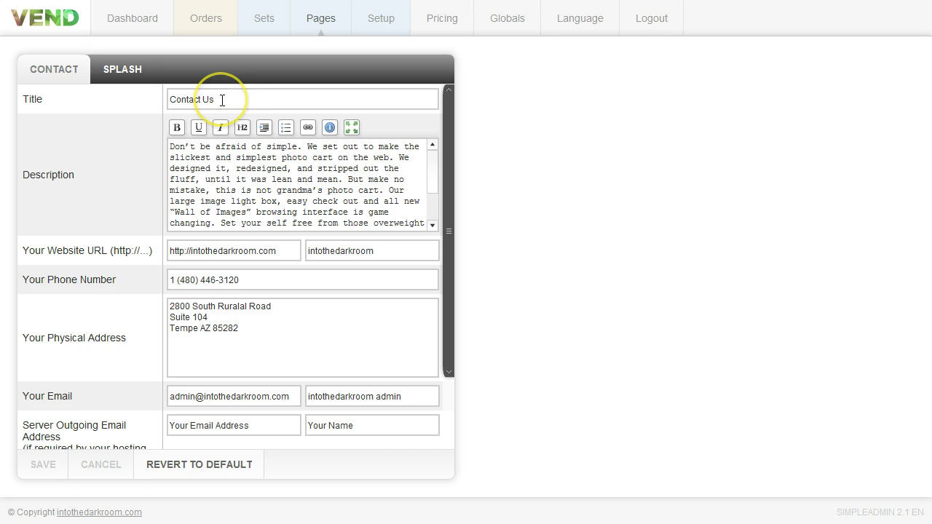
{"action": "left_click_drag", "start_coordinate": [218, 100], "coordinate": [164, 107]}
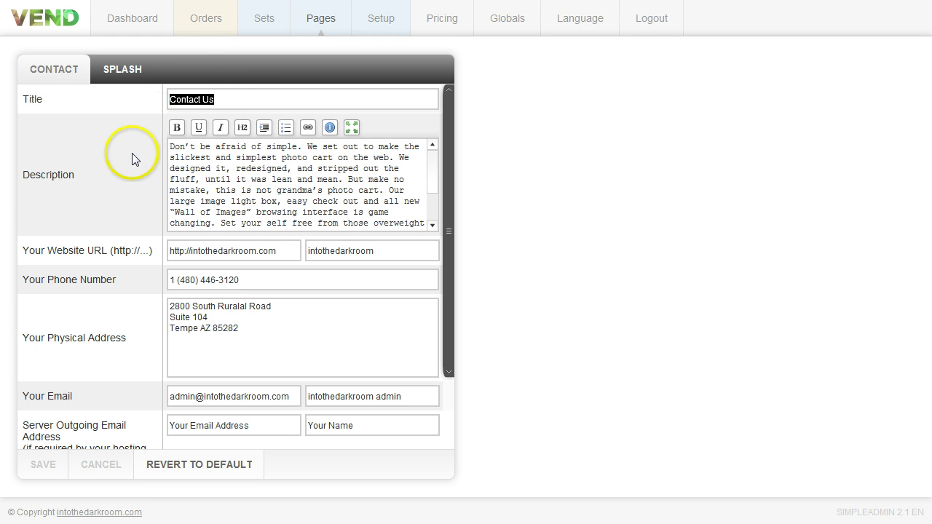
{"action": "left_click", "coordinate": [233, 98]}
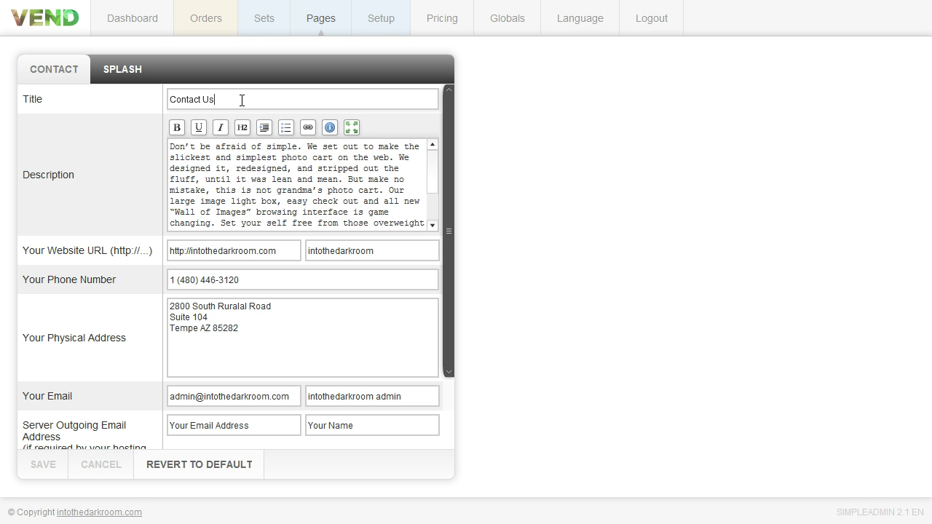
{"action": "left_click_drag", "start_coordinate": [425, 223], "coordinate": [170, 144]}
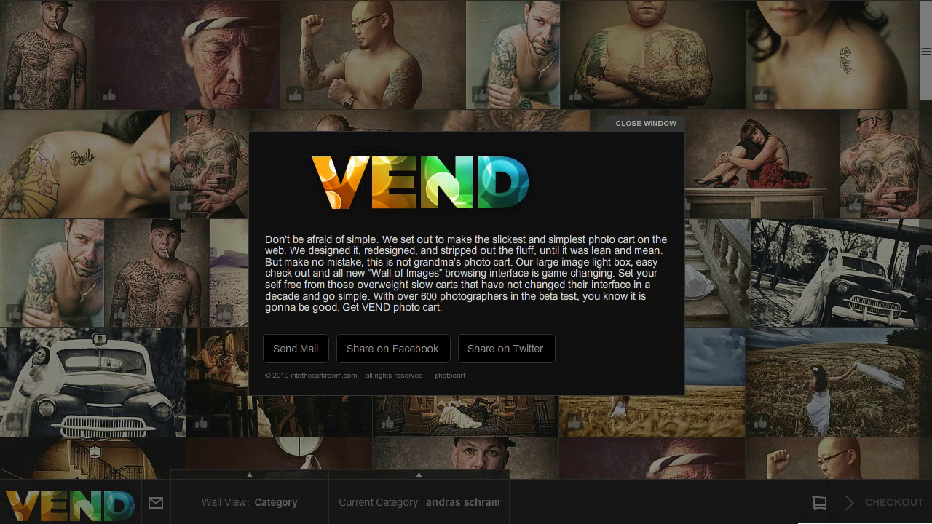
View the contact window in the storefront, including its logo, description and sharing options
{"action": "left_click", "coordinate": [155, 504]}
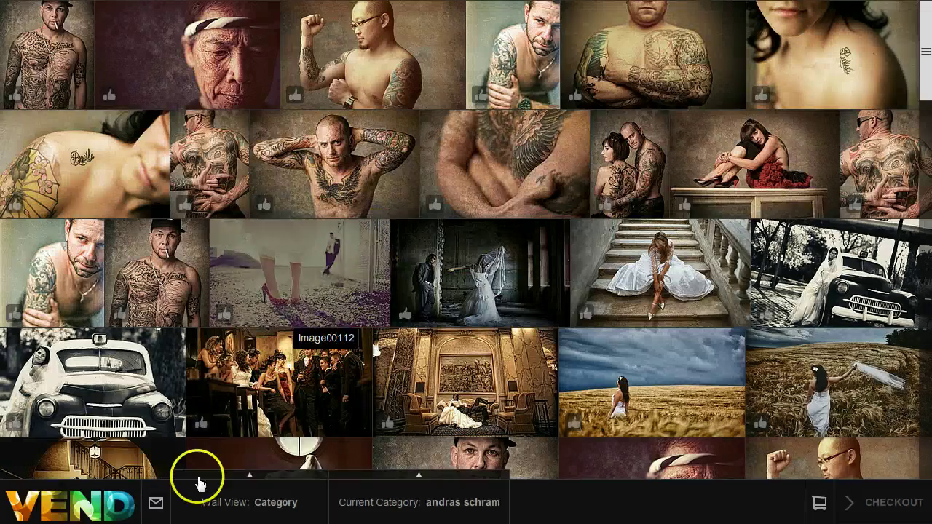
{"action": "left_click", "coordinate": [156, 504]}
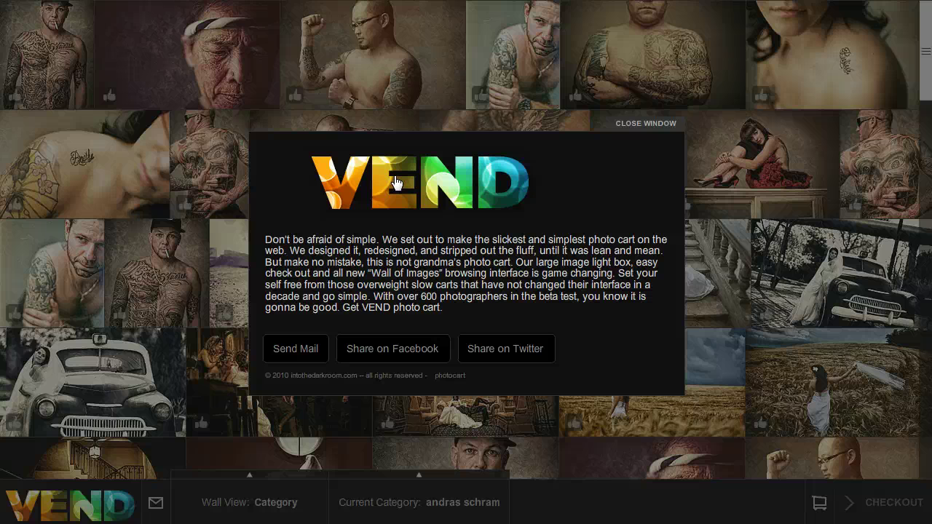
{"action": "left_click", "coordinate": [343, 114]}
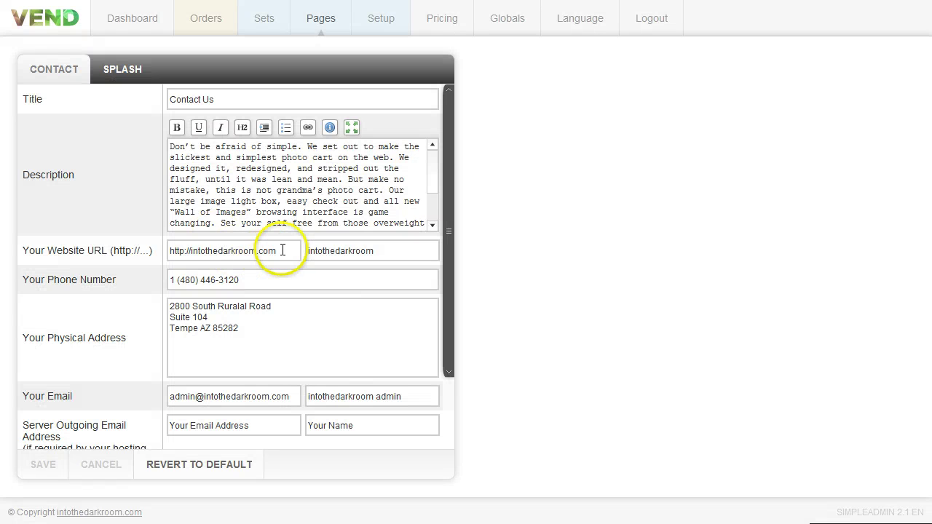
Review the contact page's website URL, phone number, physical address, email and outgoing server email settings
{"action": "left_click_drag", "start_coordinate": [279, 250], "coordinate": [111, 240]}
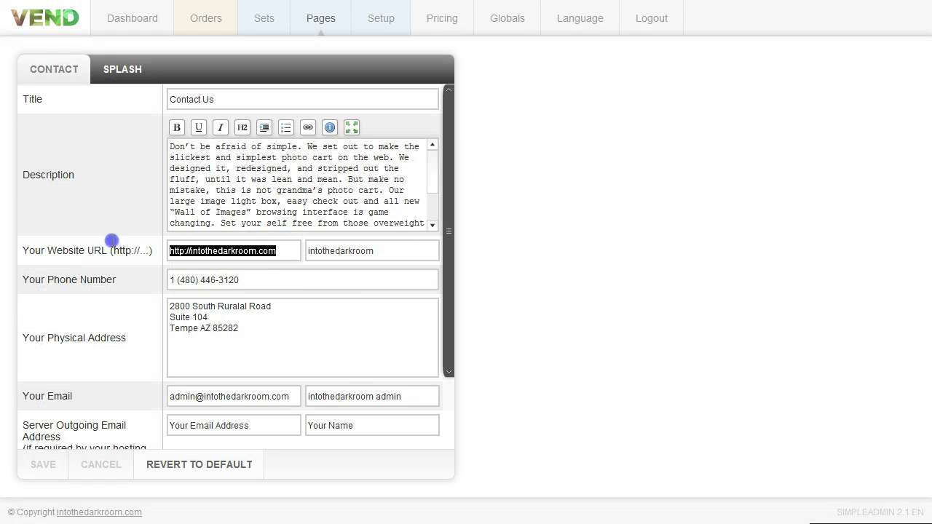
{"action": "left_click_drag", "start_coordinate": [254, 279], "coordinate": [132, 273]}
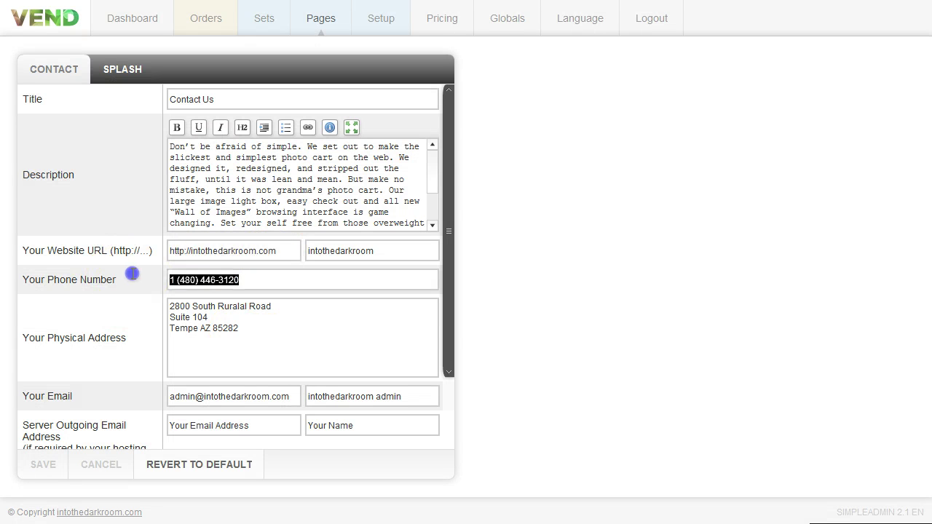
{"action": "left_click_drag", "start_coordinate": [255, 333], "coordinate": [146, 295]}
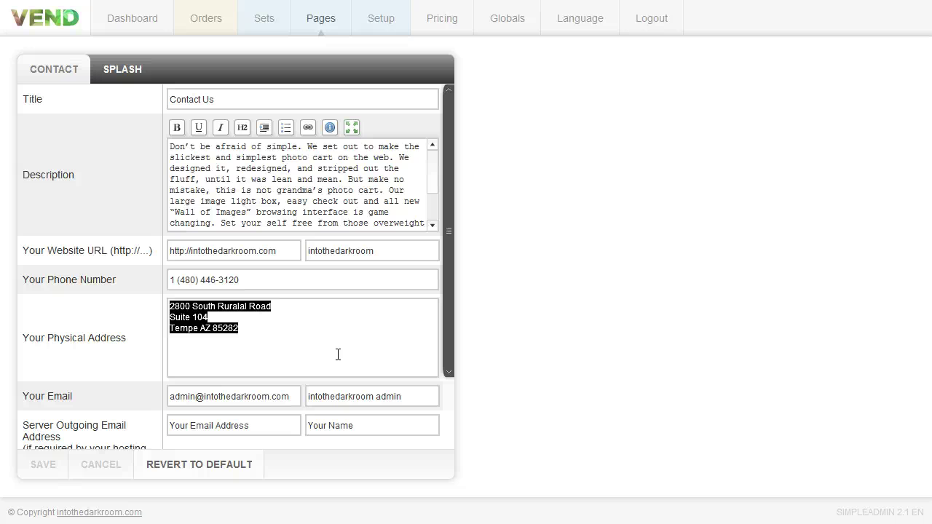
{"action": "left_click_drag", "start_coordinate": [292, 396], "coordinate": [138, 394]}
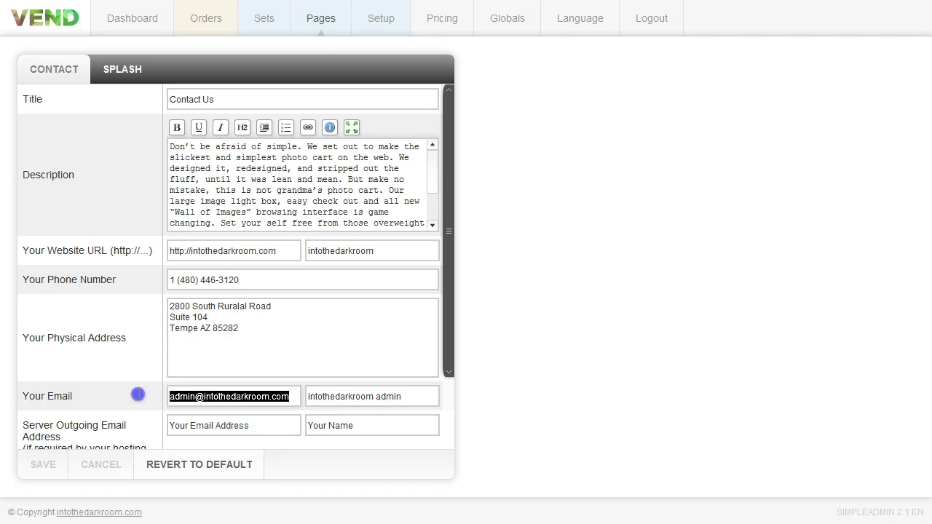
{"action": "left_click_drag", "start_coordinate": [447, 358], "coordinate": [445, 376]}
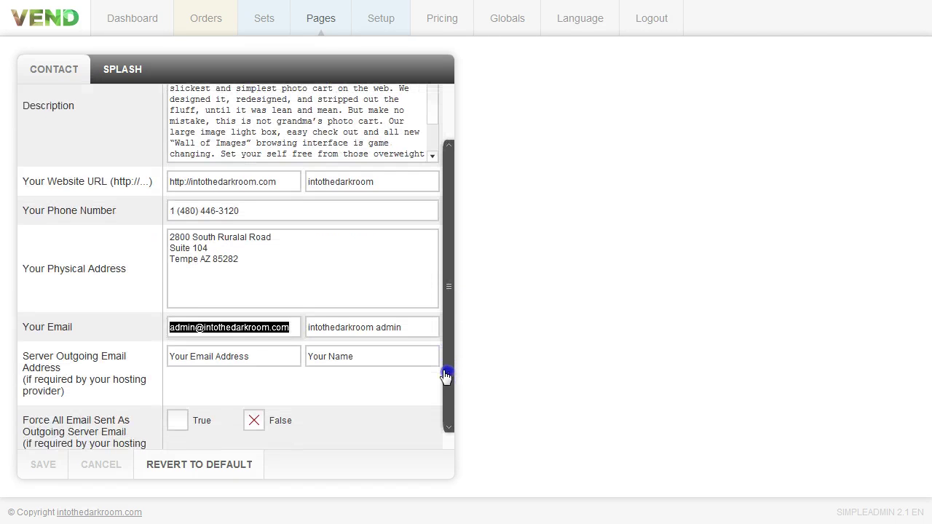
{"action": "left_click_drag", "start_coordinate": [415, 327], "coordinate": [284, 327]}
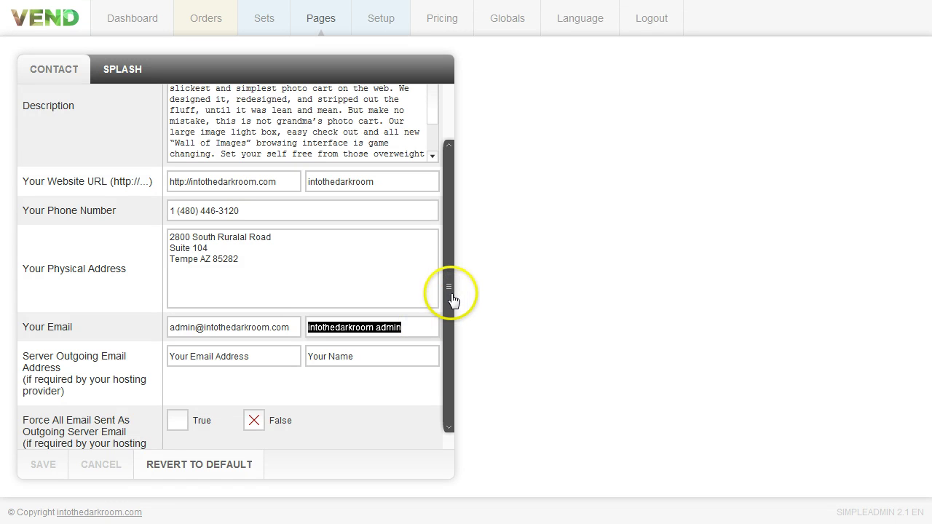
{"action": "left_click_drag", "start_coordinate": [451, 301], "coordinate": [449, 347]}
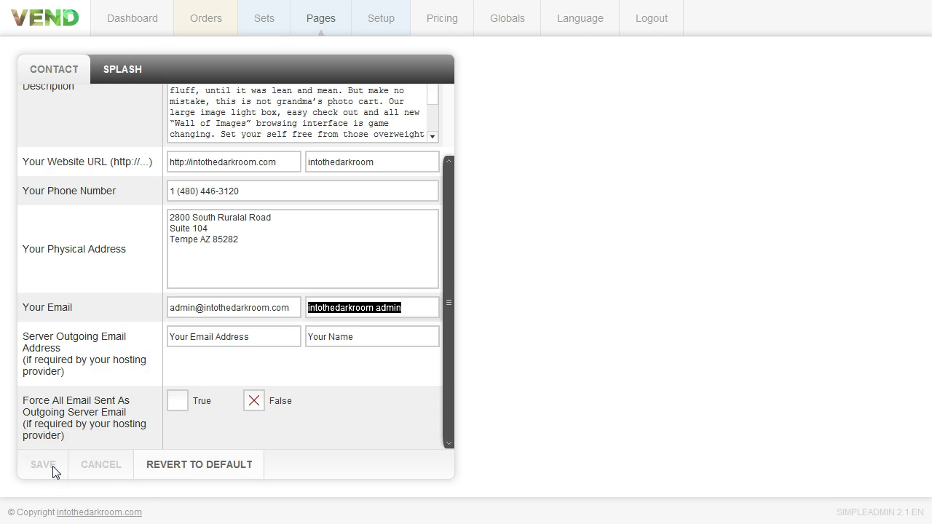
Open the splash page settings and view the storefront's welcome message and gallery wall
{"action": "left_click", "coordinate": [122, 73]}
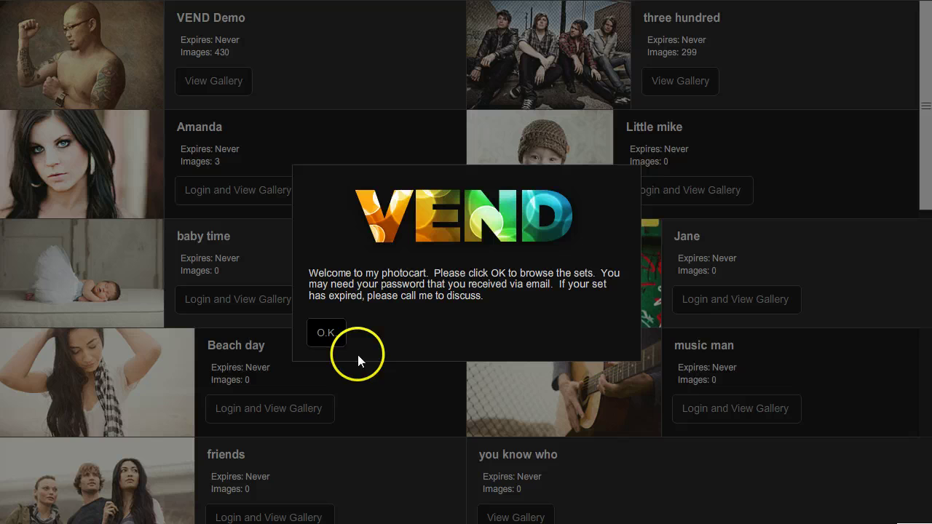
{"action": "left_click", "coordinate": [325, 337]}
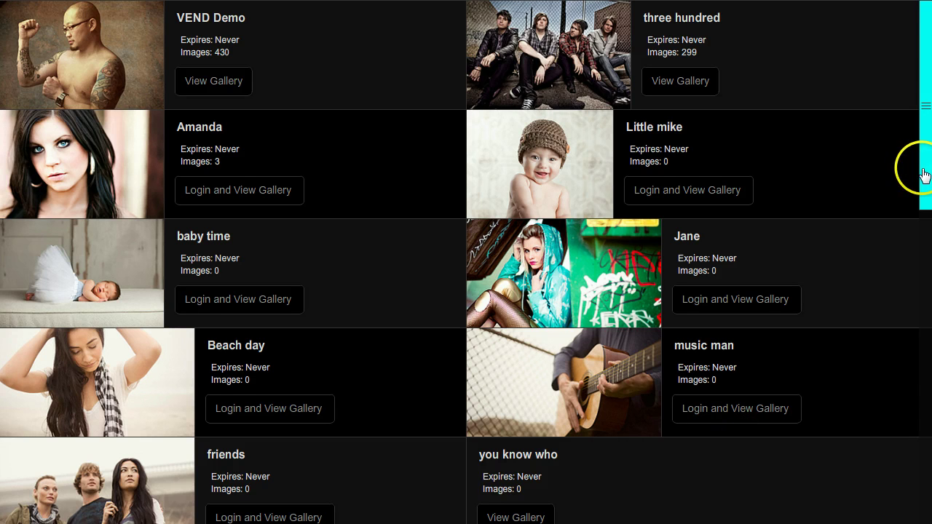
{"action": "left_click_drag", "start_coordinate": [926, 204], "coordinate": [924, 83]}
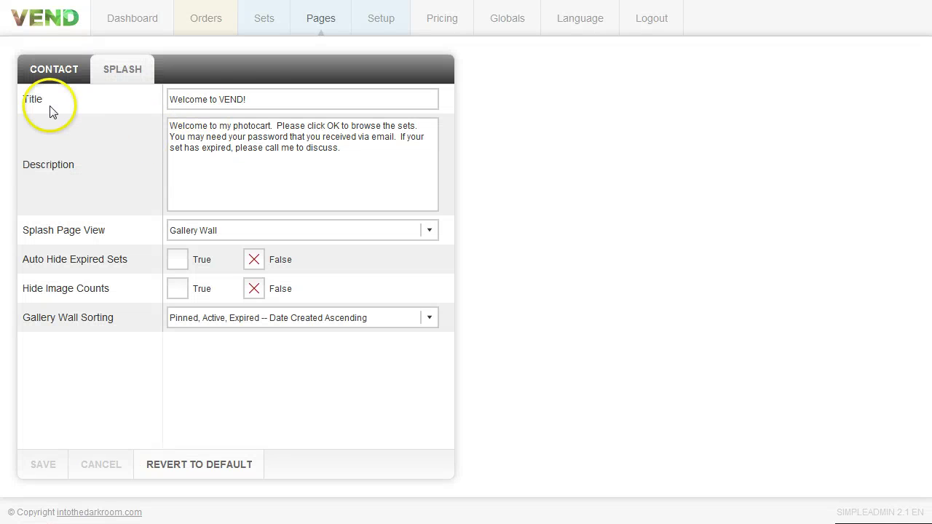
Review the splash page's Title and Description, and compare the description with the storefront's welcome message
{"action": "left_click", "coordinate": [272, 96]}
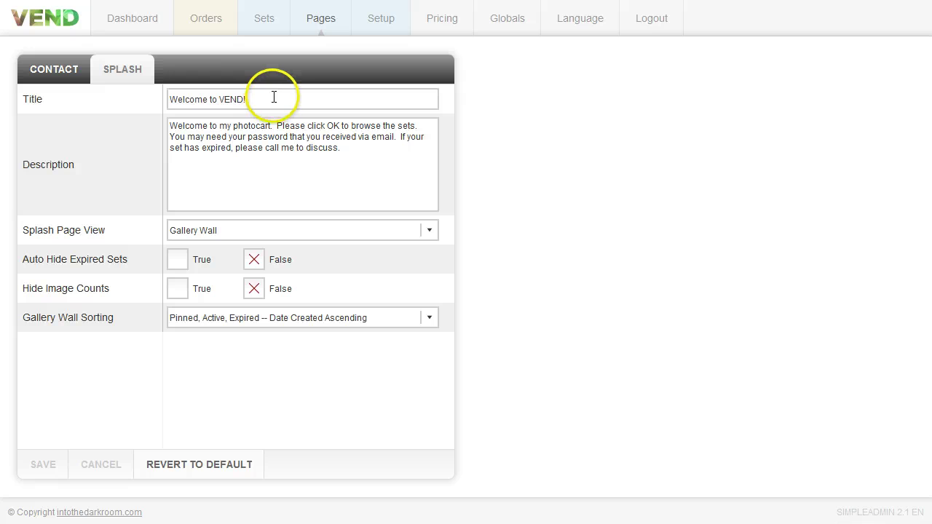
{"action": "type", "text": "!"}
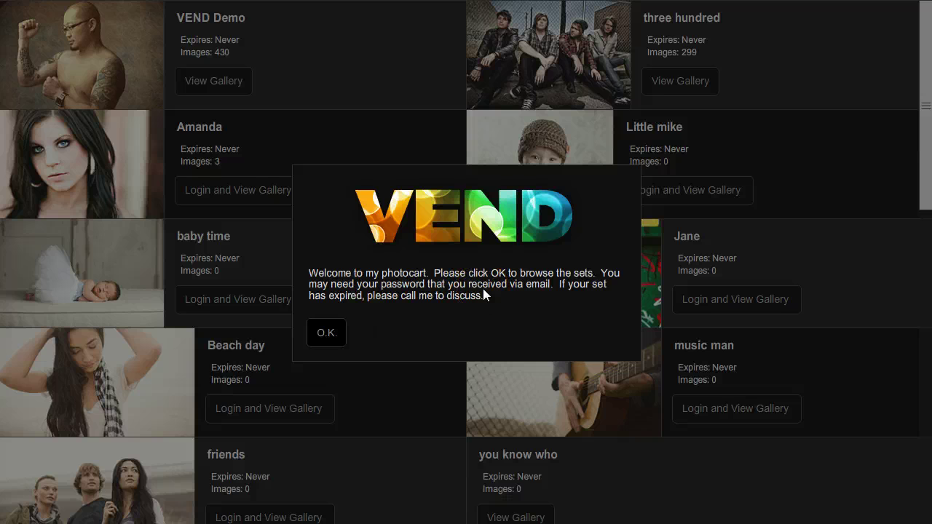
{"action": "left_click", "coordinate": [326, 337]}
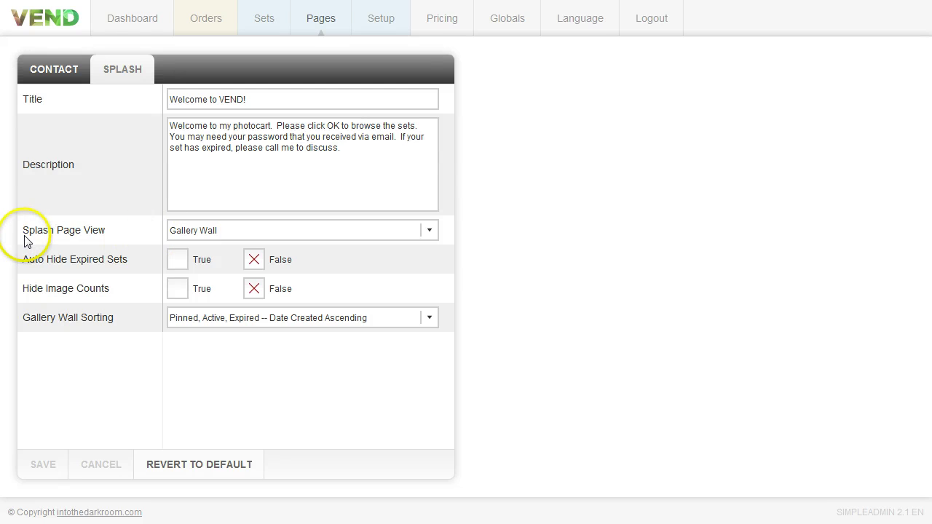
Review the Splash Page View options, choose Gallery Wall, and browse the galleries in the storefront
{"action": "left_click", "coordinate": [431, 232]}
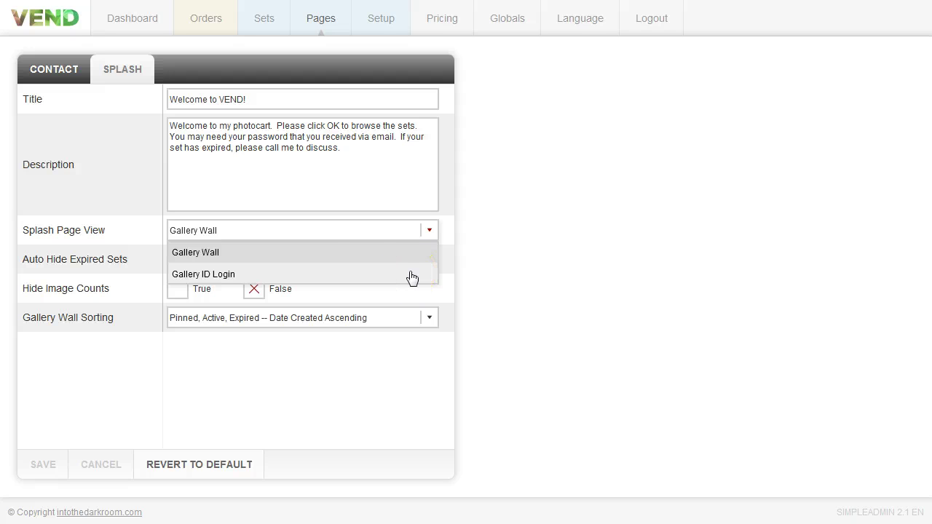
{"action": "left_click", "coordinate": [370, 253]}
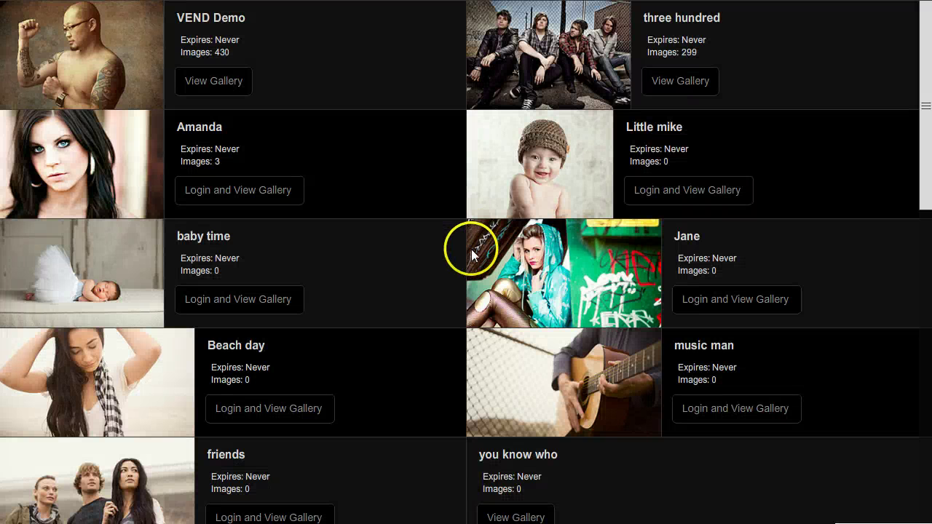
{"action": "left_click_drag", "start_coordinate": [926, 143], "coordinate": [220, 383]}
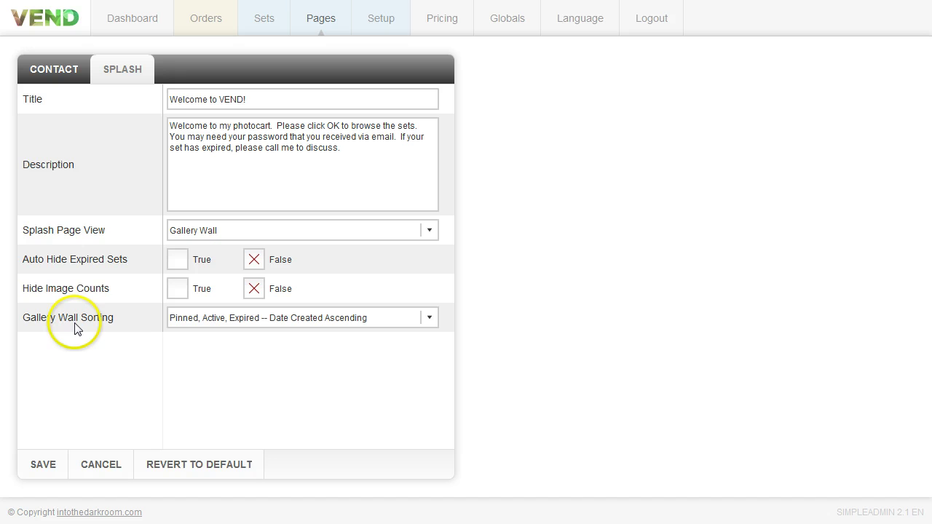
Examine the Gallery Wall Sorting options and the order of active and expired sets on the storefront wall
{"action": "left_click", "coordinate": [429, 320]}
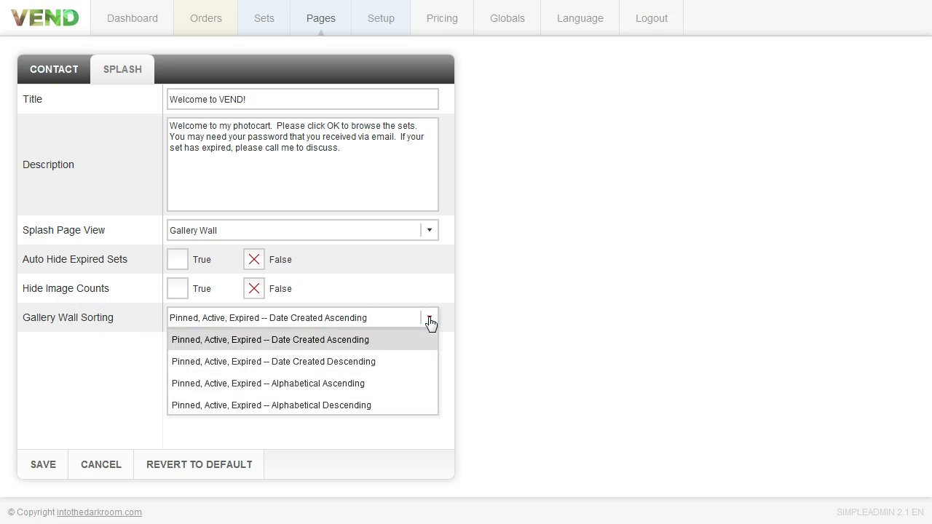
{"action": "left_click", "coordinate": [429, 321]}
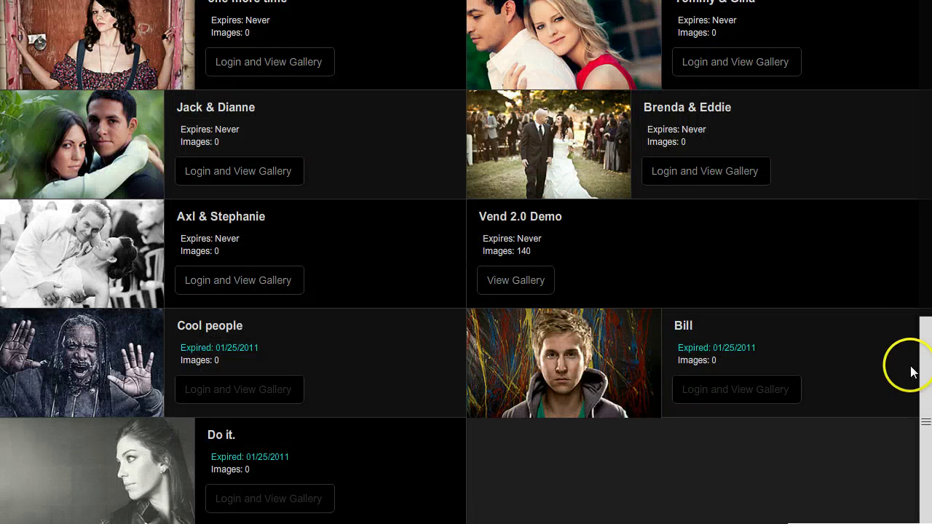
{"action": "left_click_drag", "start_coordinate": [925, 249], "coordinate": [924, 25]}
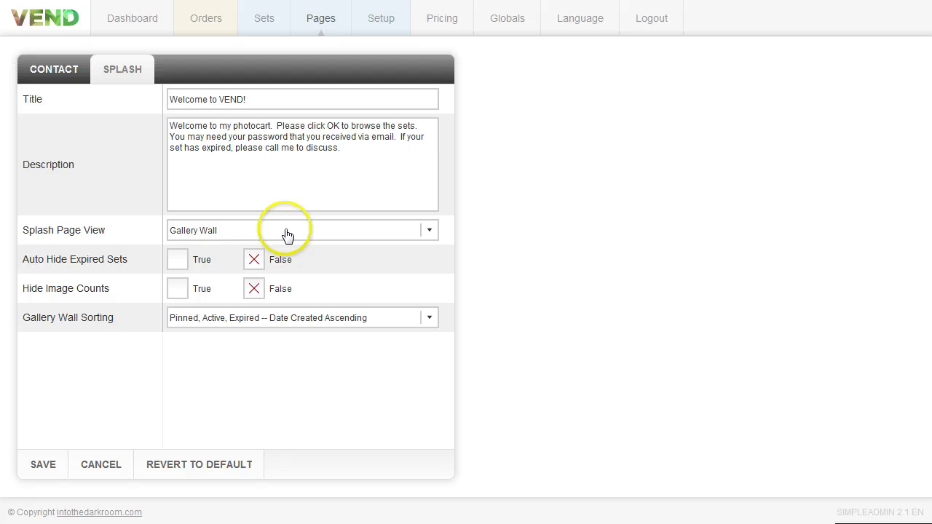
Save the Splash Page View as Gallery ID Login, and look up the set IDs in the list of all sets
{"action": "left_click", "coordinate": [430, 231]}
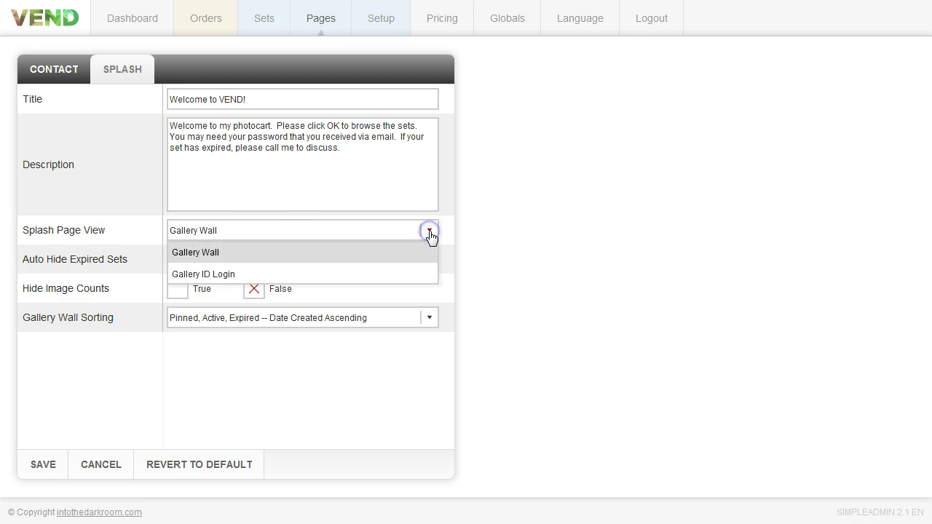
{"action": "left_click", "coordinate": [257, 276]}
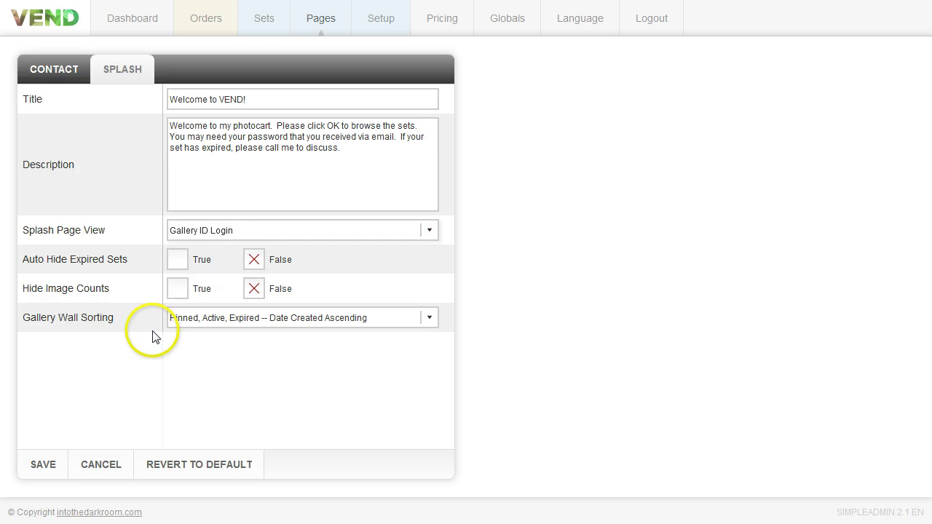
{"action": "left_click", "coordinate": [43, 466]}
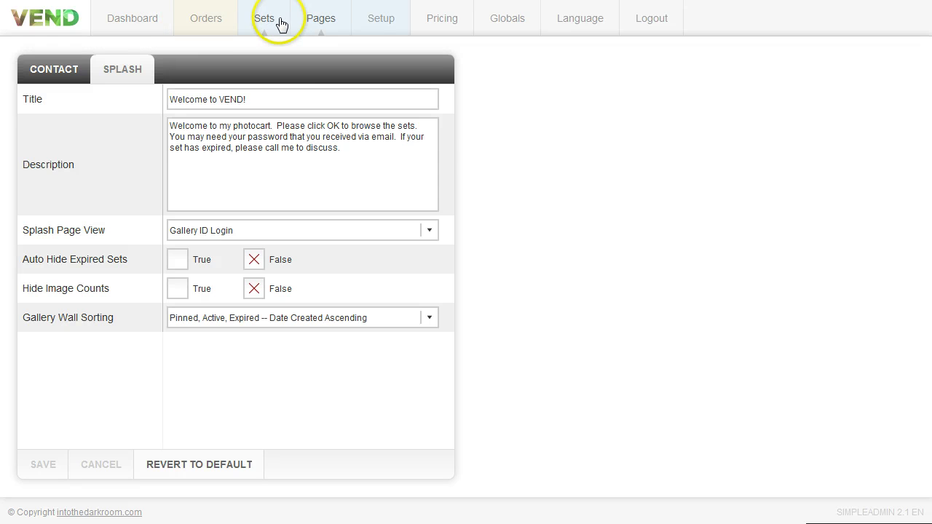
{"action": "left_click", "coordinate": [266, 20]}
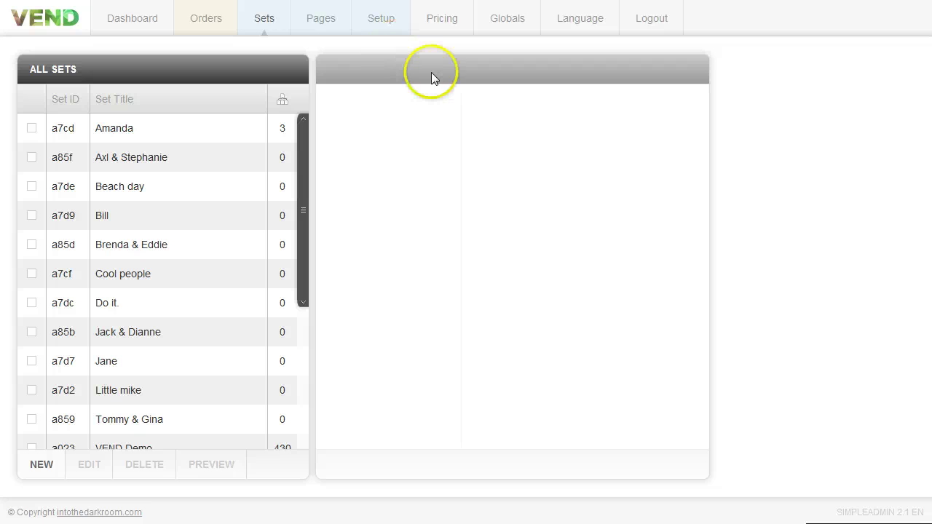
Return to the splash page settings, set the Splash Page View to Gallery Wall, and save
{"action": "left_click", "coordinate": [325, 25]}
{"action": "left_click", "coordinate": [128, 69]}
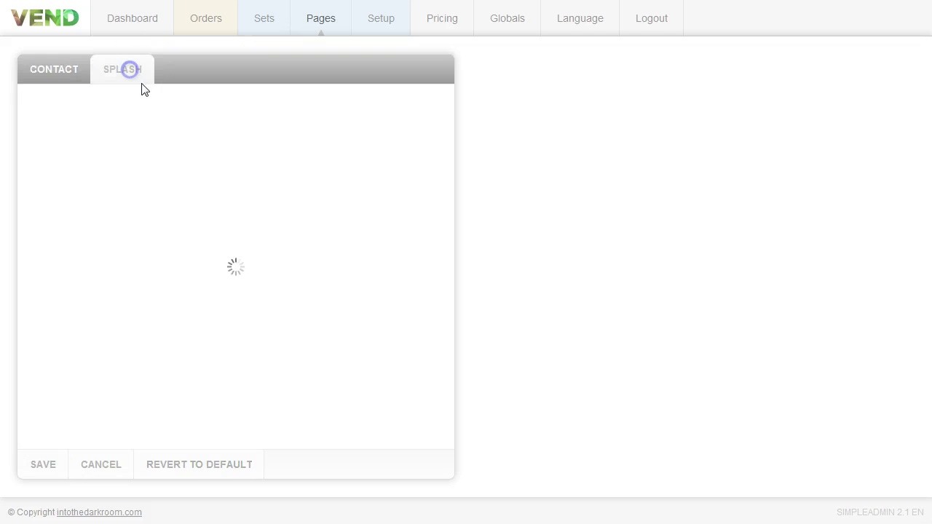
{"action": "left_click", "coordinate": [428, 230]}
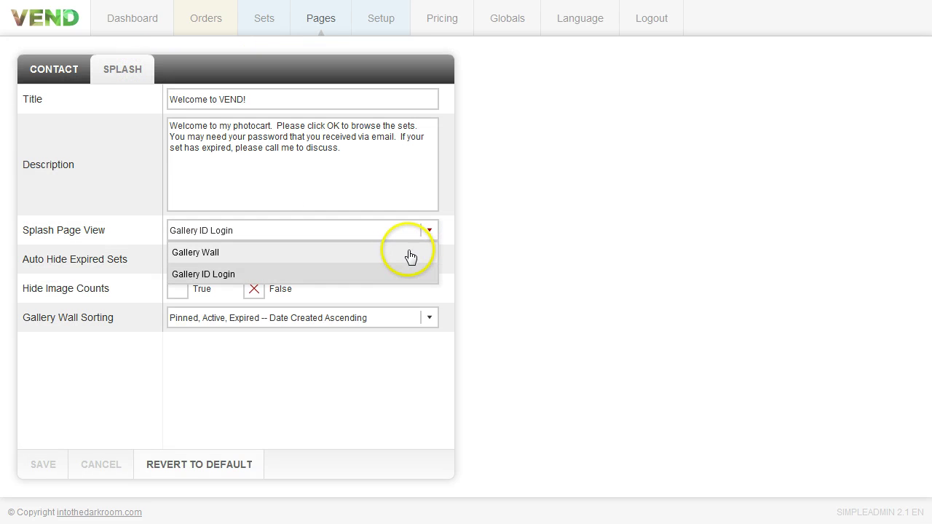
{"action": "left_click", "coordinate": [410, 254]}
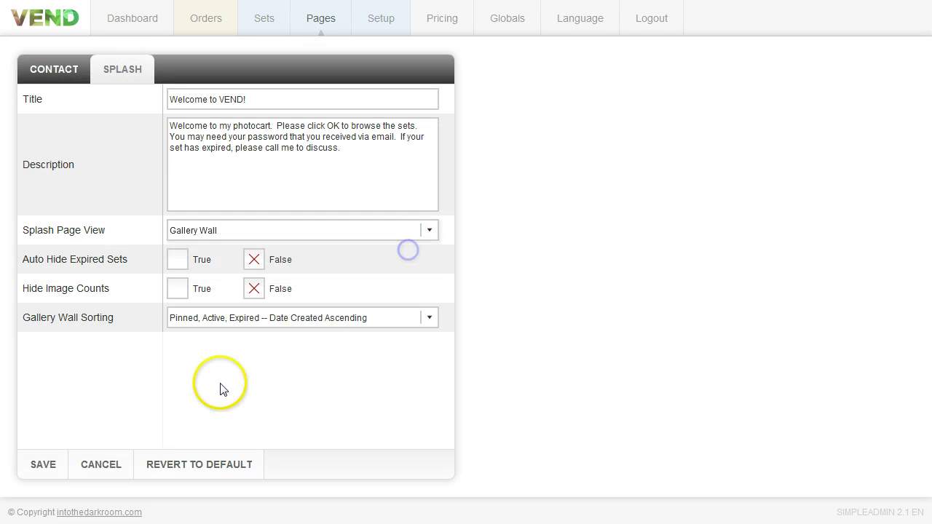
{"action": "left_click", "coordinate": [42, 470]}
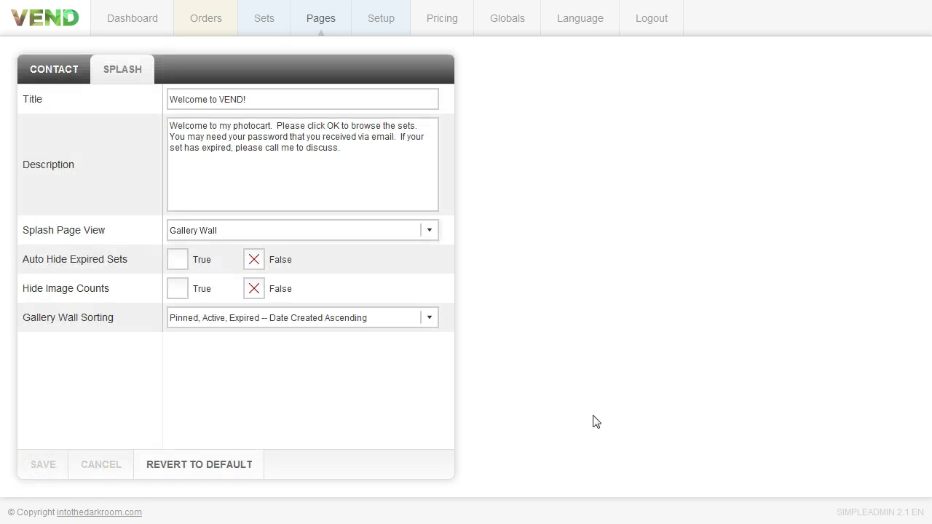